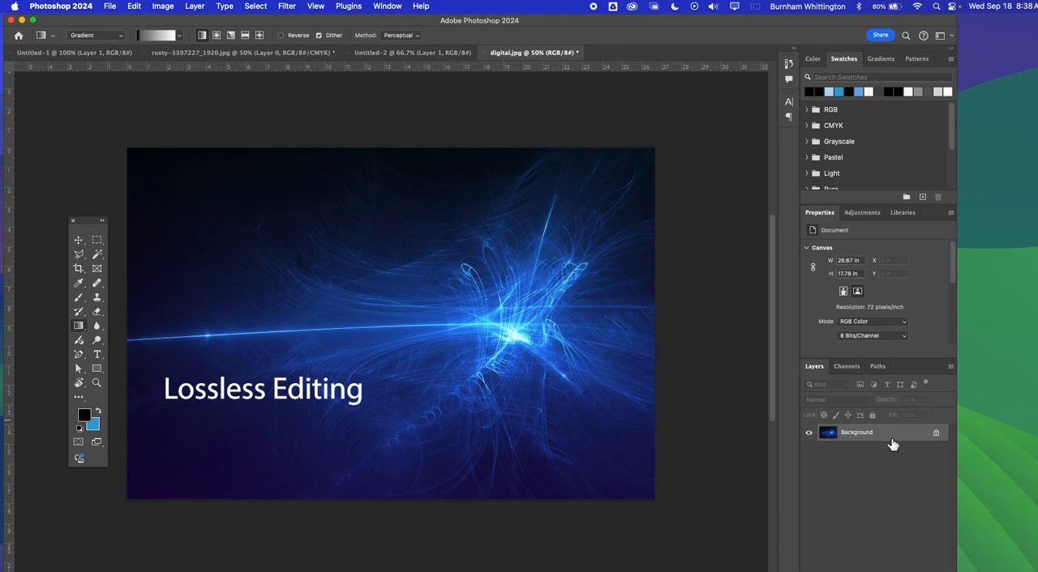
Duplicate the Background layer and hide the original
mouse_move(893, 443)
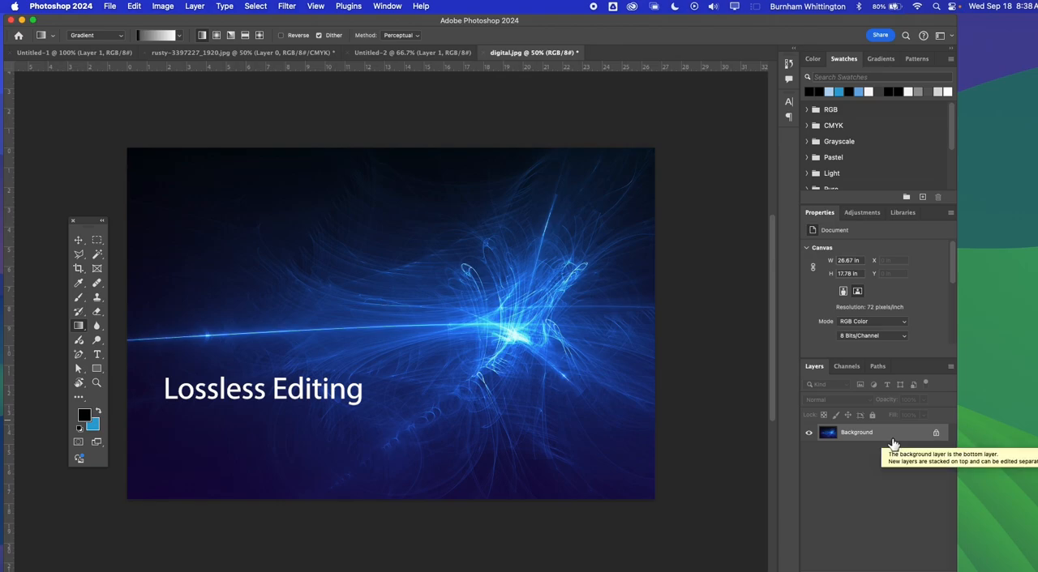
right_click(850, 435)
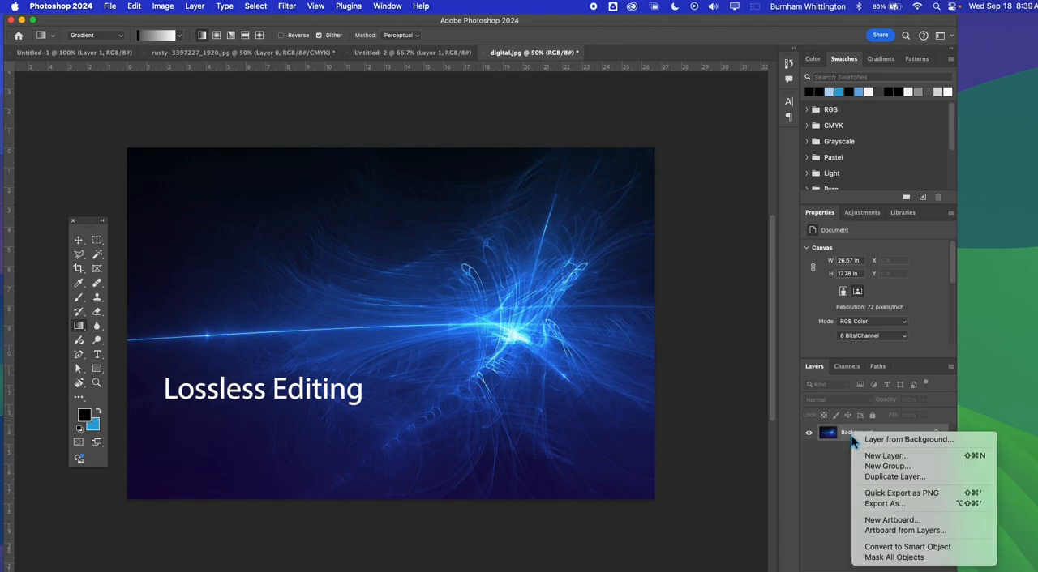
left_click(882, 475)
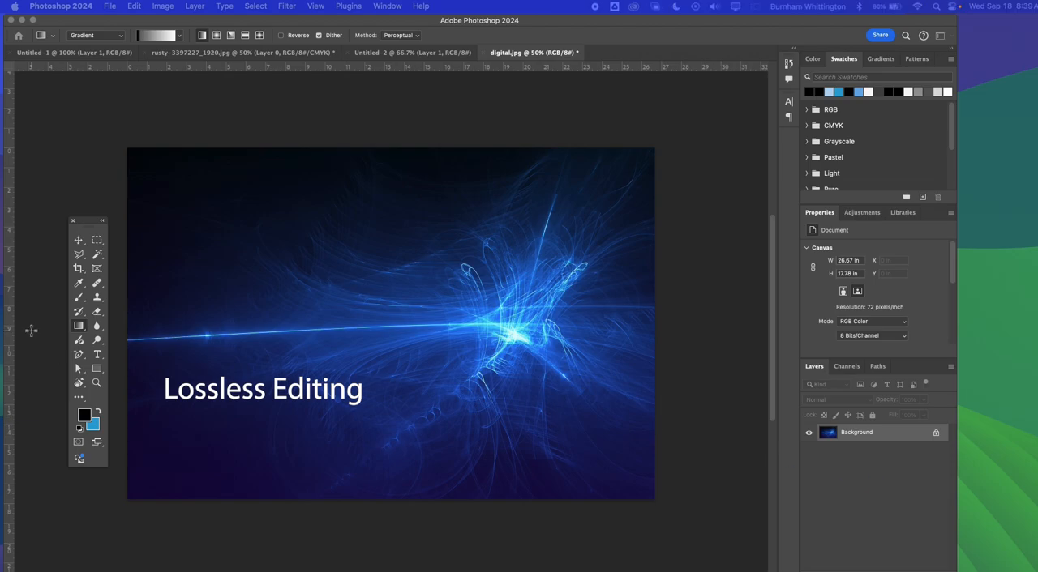
key("Return")
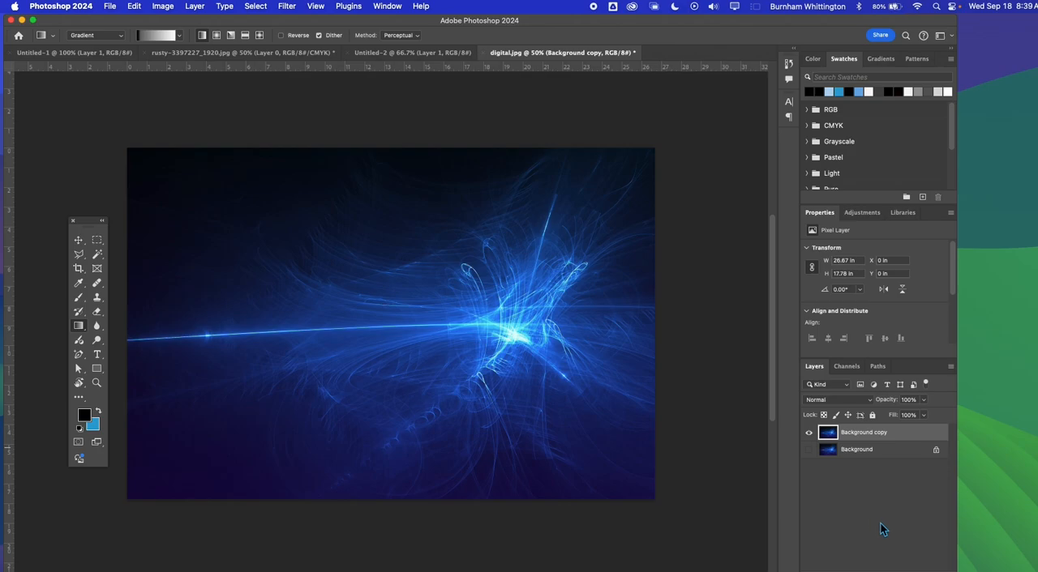
Create a new layer named PW above the background copy
key("super+shift+n")
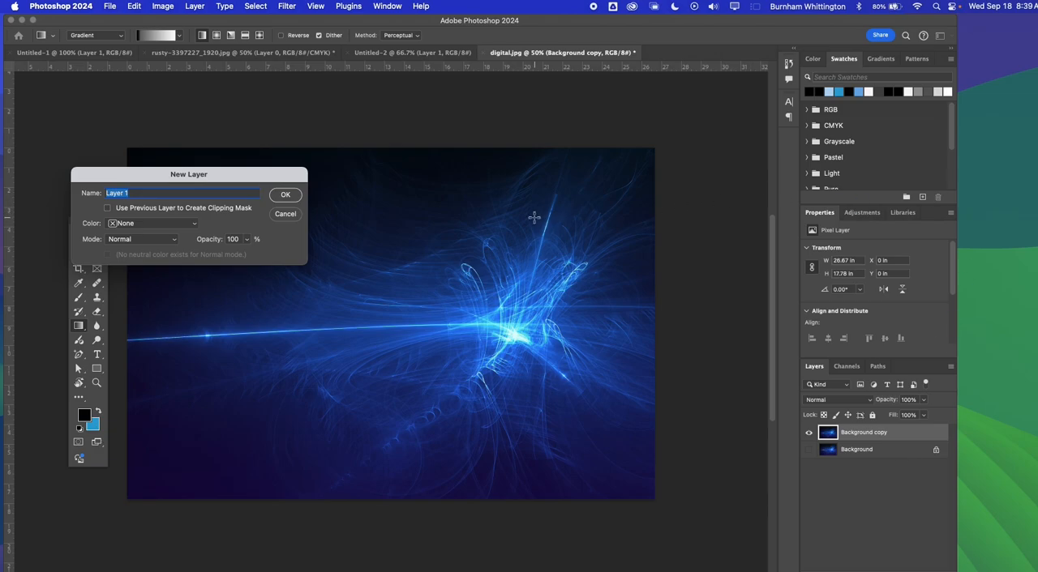
key("BackSpace")
left_click(285, 196)
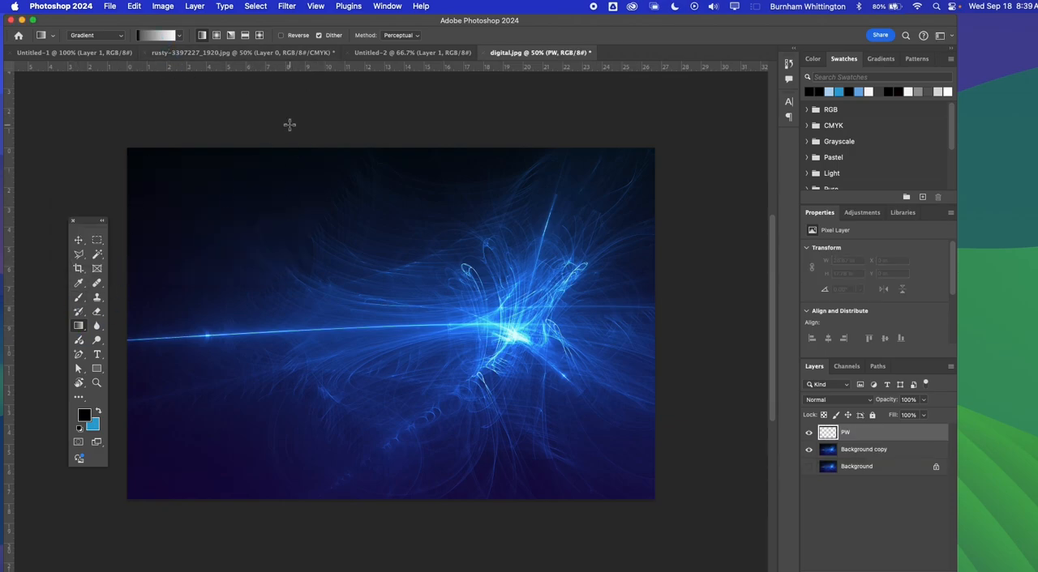
Set the Type tool to Aviano Future in the Heavy style at 750 pt
key("t")
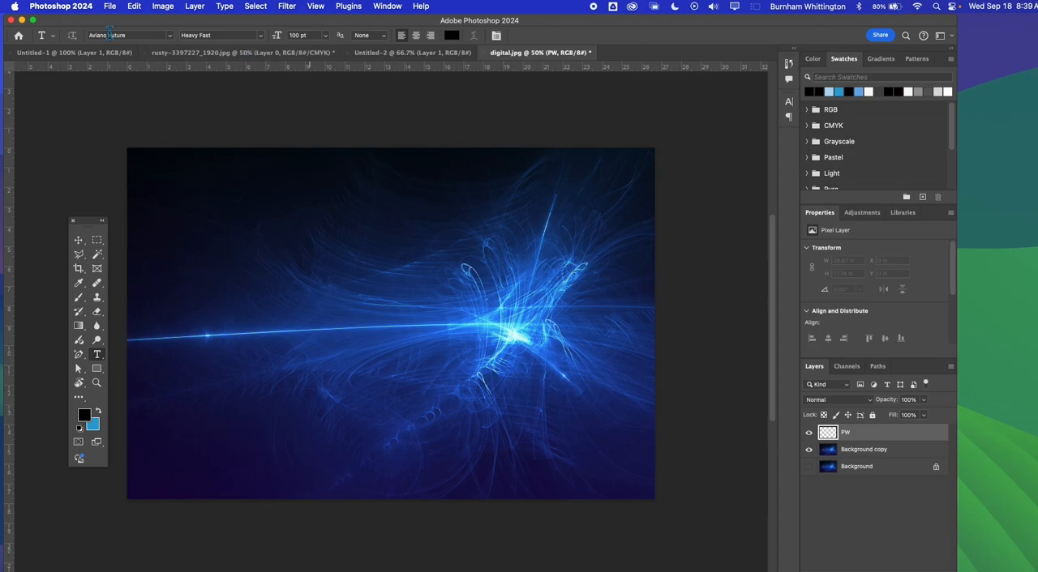
left_click(261, 35)
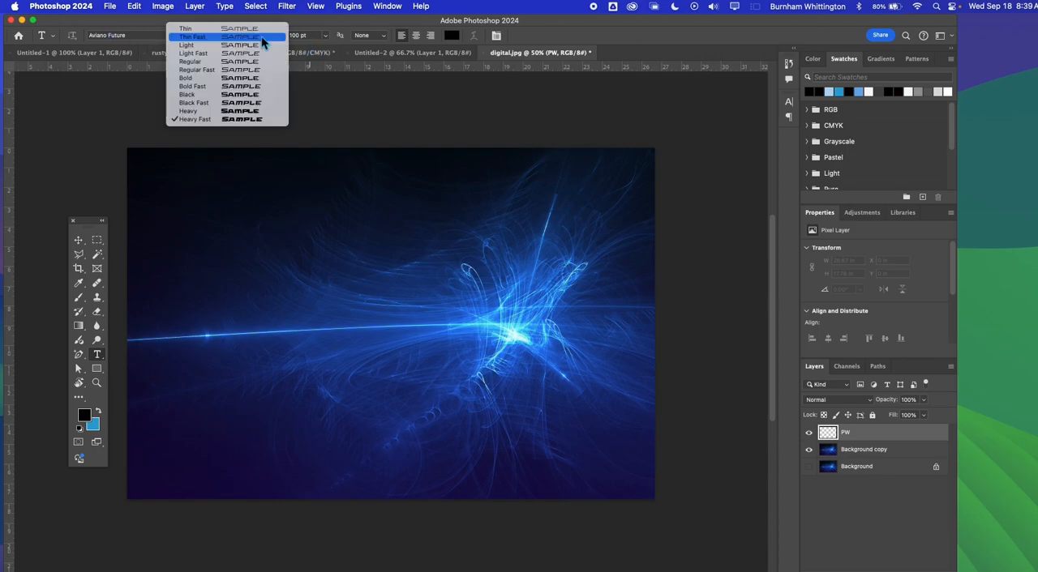
left_click(249, 111)
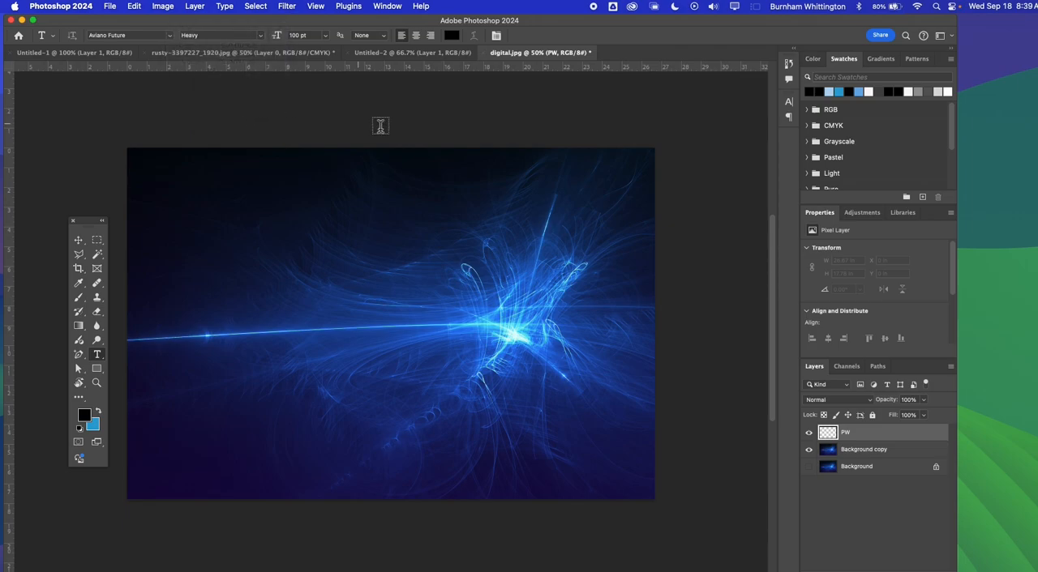
left_click(286, 35)
Add the text PW on the image and move it down to the vertical middle of the canvas
left_click(171, 264)
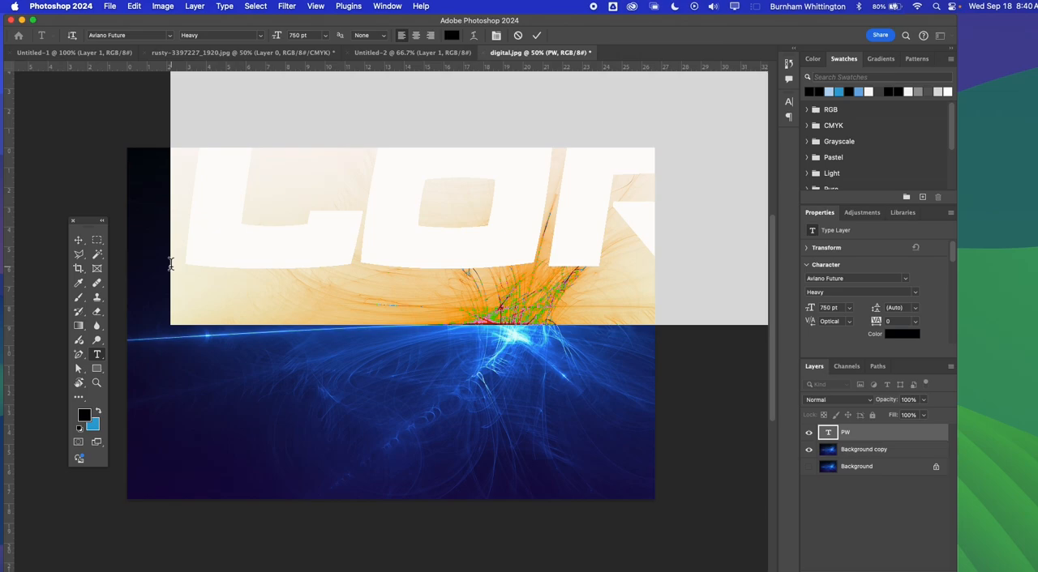
type("PW")
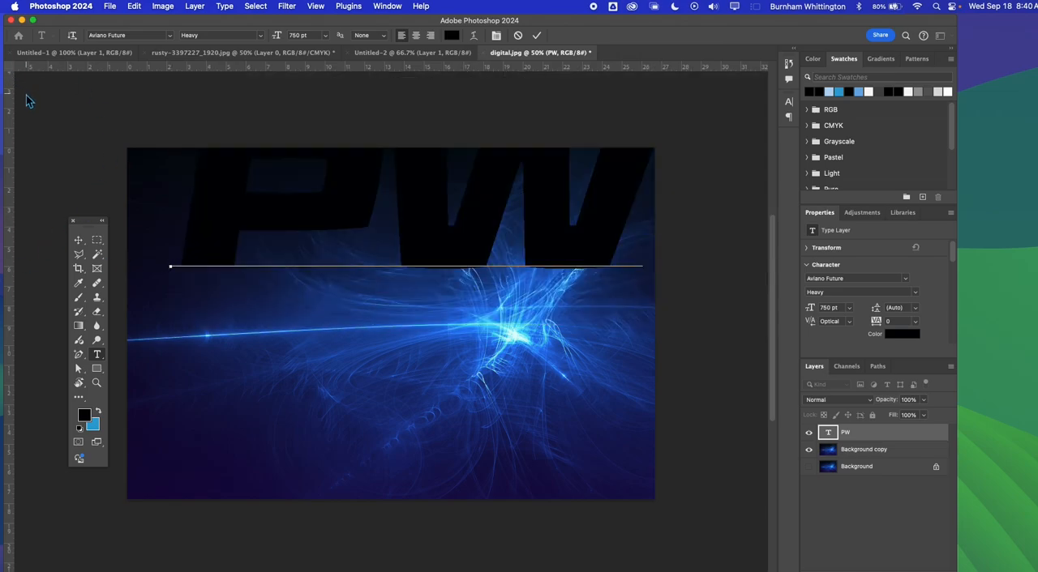
type("R")
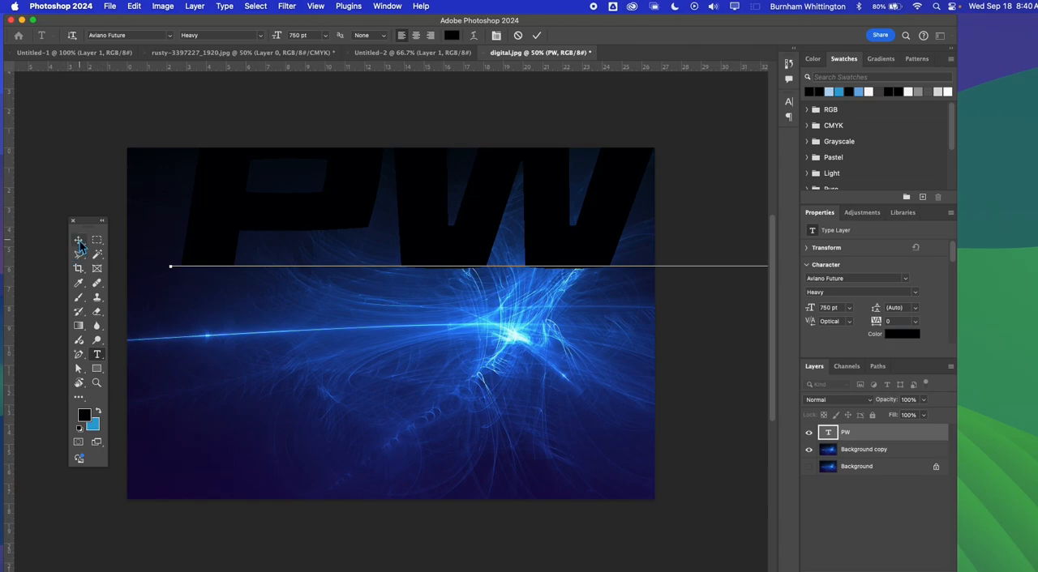
left_click(79, 240)
left_click_drag(243, 213, 209, 333)
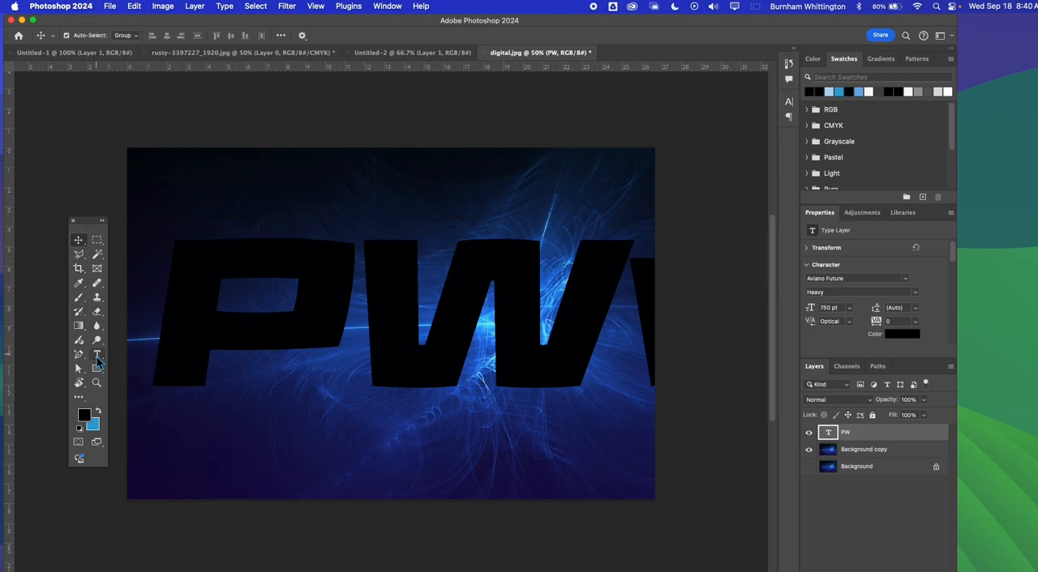
Delete the extra character after PW in the text layer
left_click(97, 355)
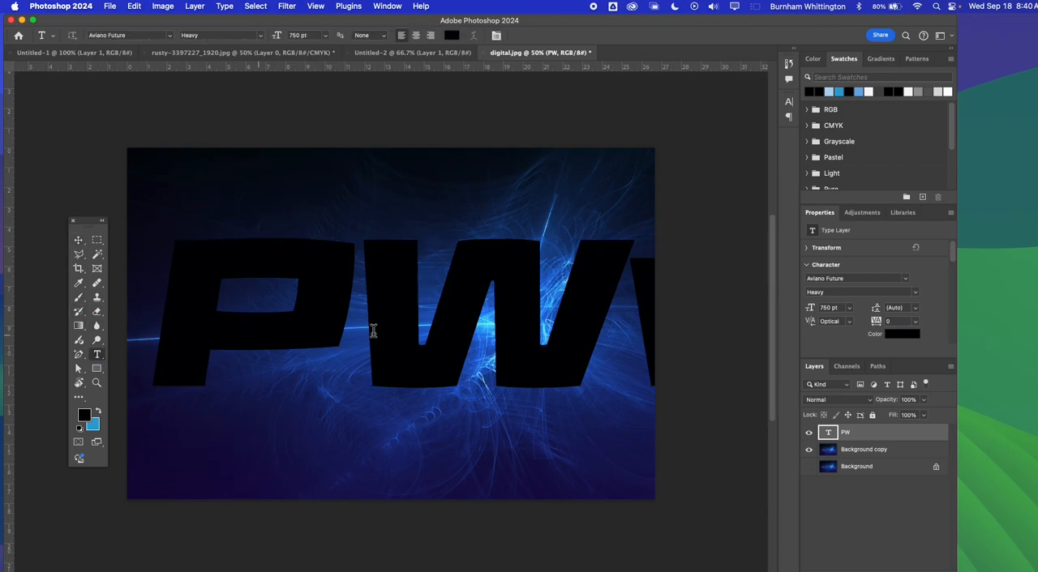
left_click(621, 329)
left_click_drag(642, 327, 785, 303)
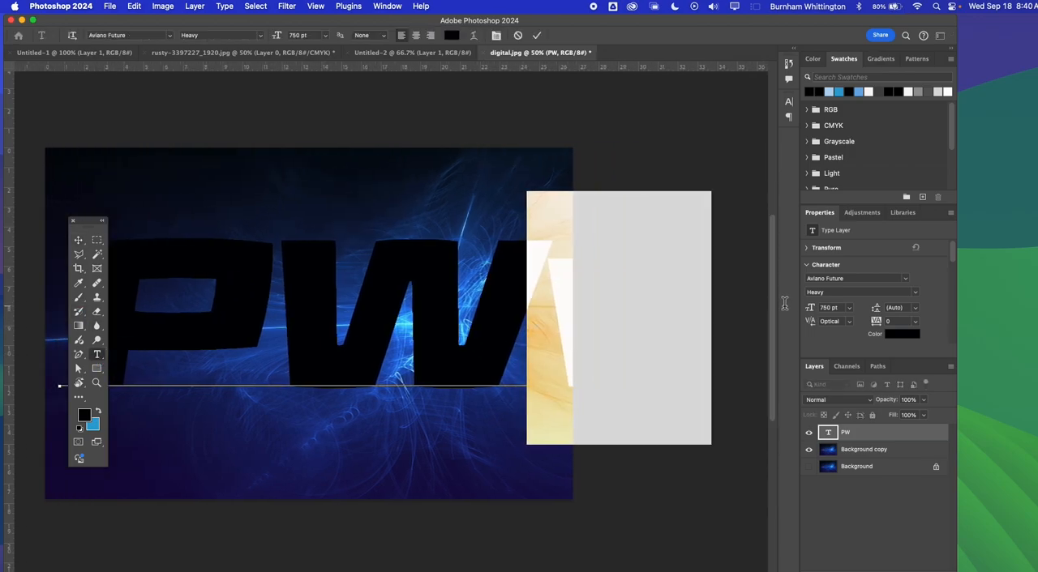
key("BackSpace")
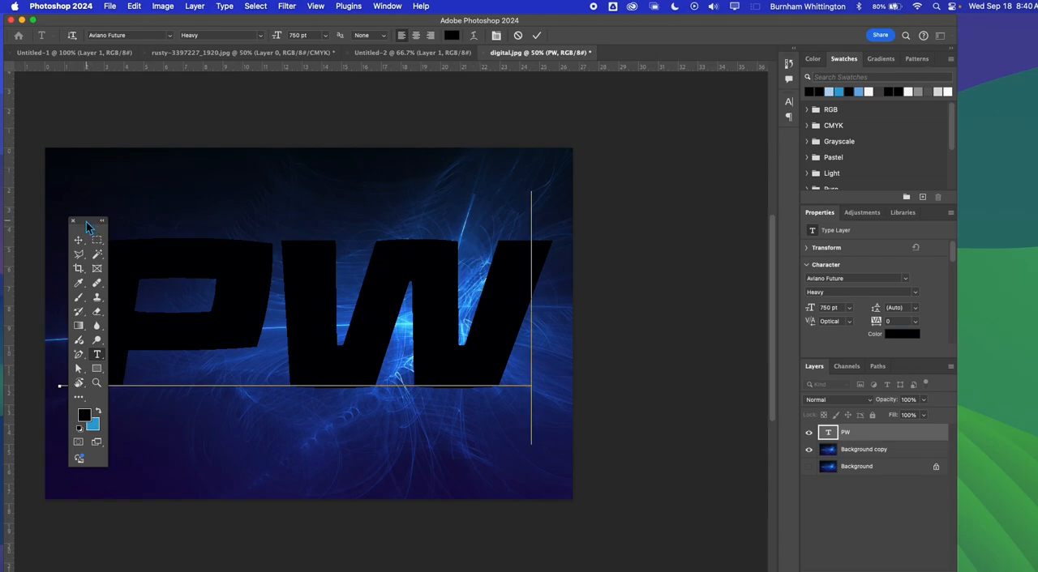
Move the floating toolbox off the image and shift the PW text slightly to centre it on the canvas
left_click_drag(97, 230, 620, 243)
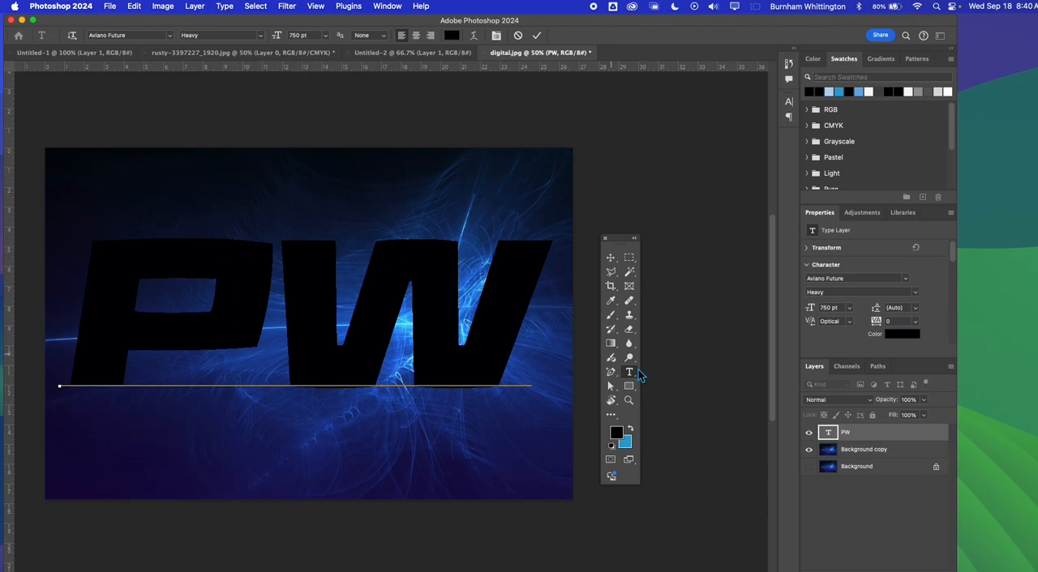
left_click(610, 258)
left_click(521, 296)
mouse_move(521, 296)
left_mouse_down()
mouse_move(501, 288)
mouse_move(519, 273)
mouse_move(512, 262)
mouse_move(521, 297)
left_mouse_up()
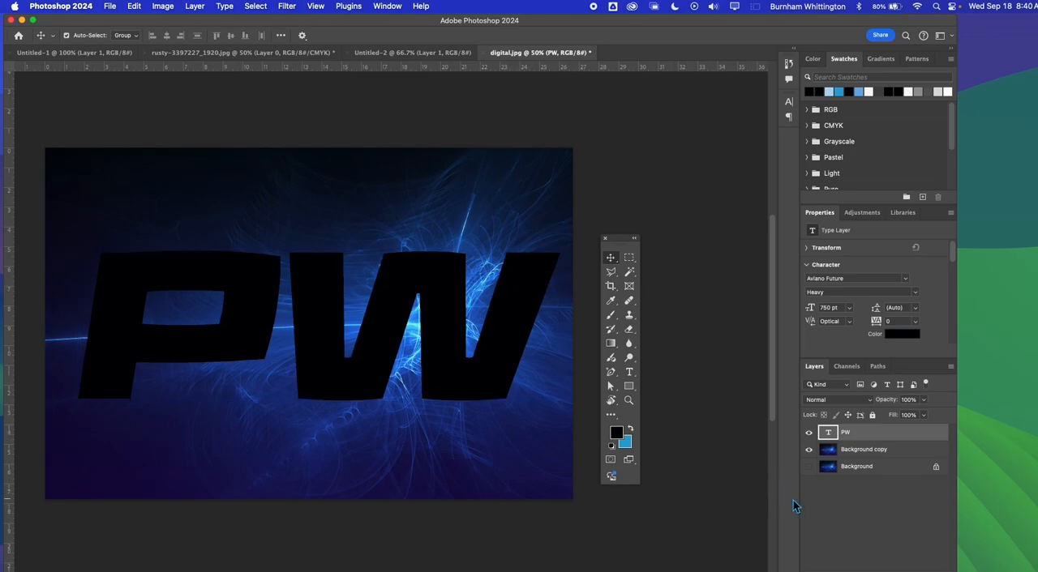
Scale the Background copy layer proportionally to about 117% with Free Transform
left_click(846, 451)
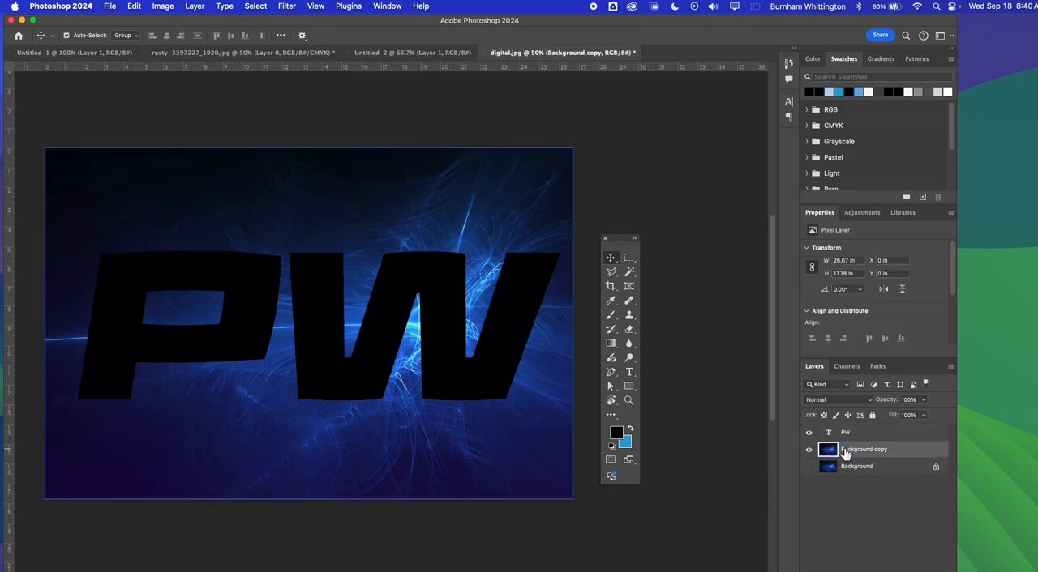
key("super+t")
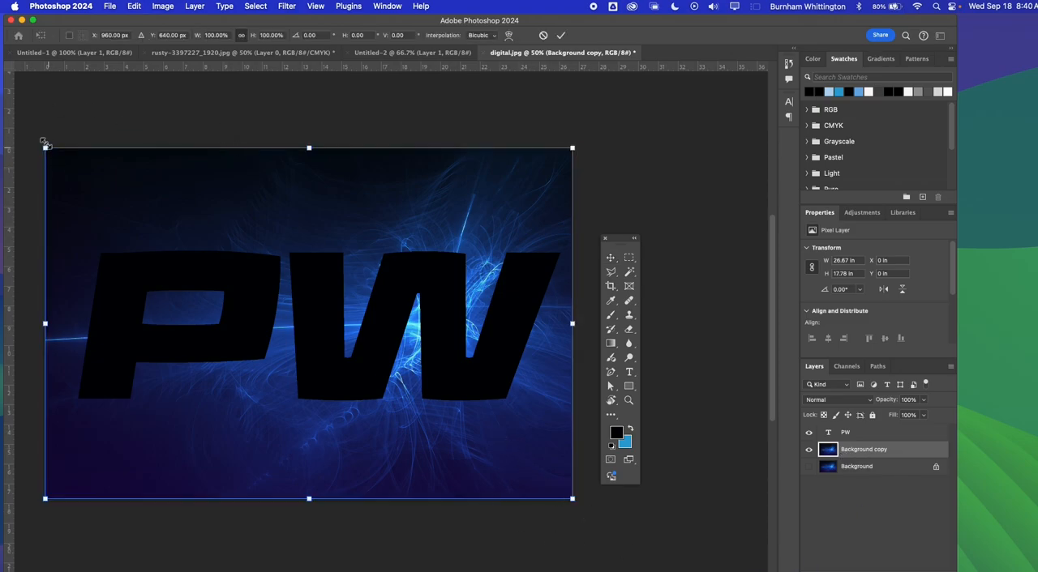
left_click_drag(46, 143, 100, 290)
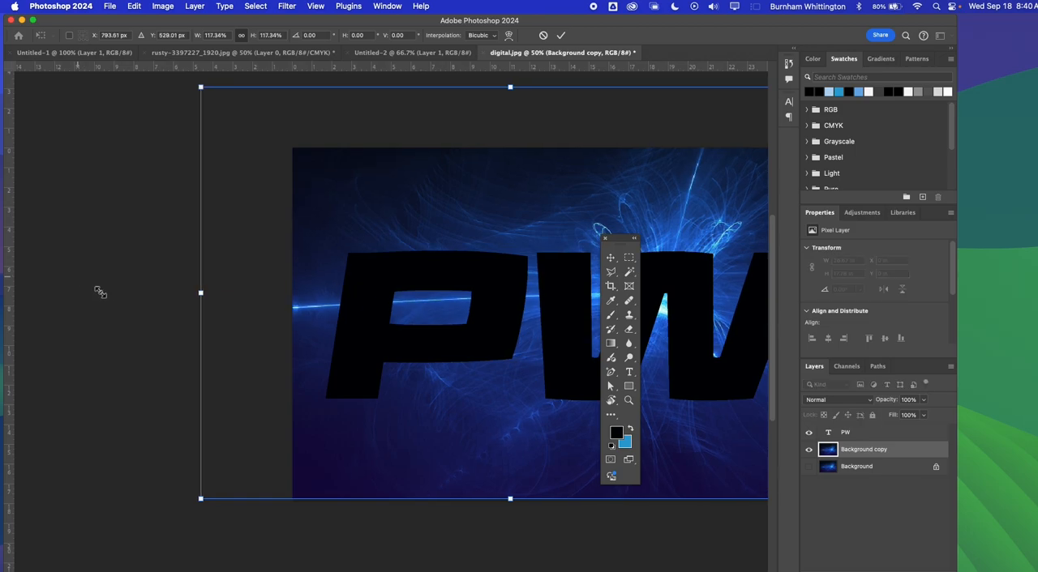
scroll(489, 410, "right", 3)
scroll(489, 410, "right", 3)
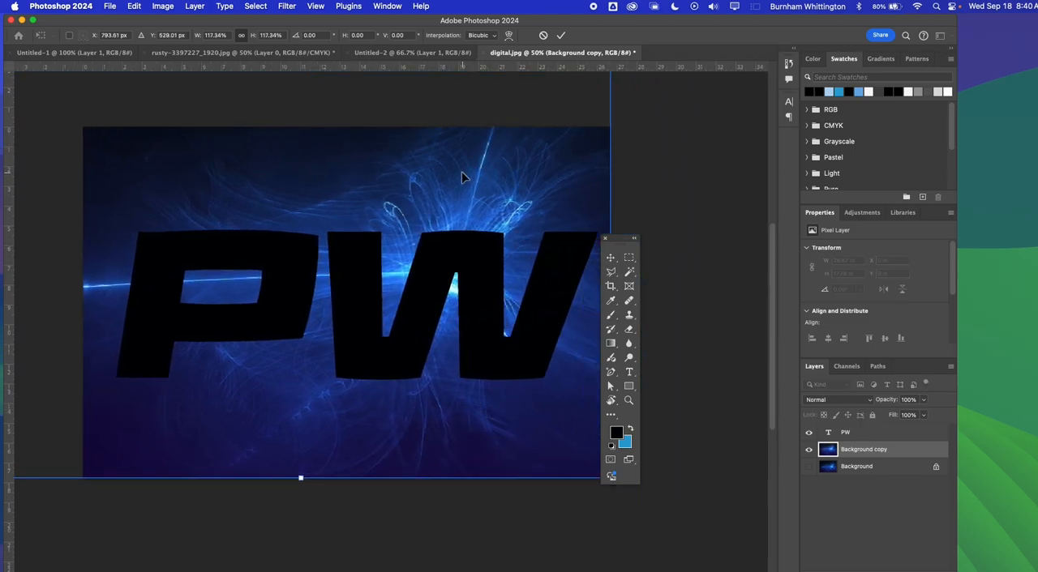
Reposition the enlarged Background copy behind the letters, centred at about X 747 px and Y 640 px, and commit the transform
left_click_drag(462, 171, 446, 208)
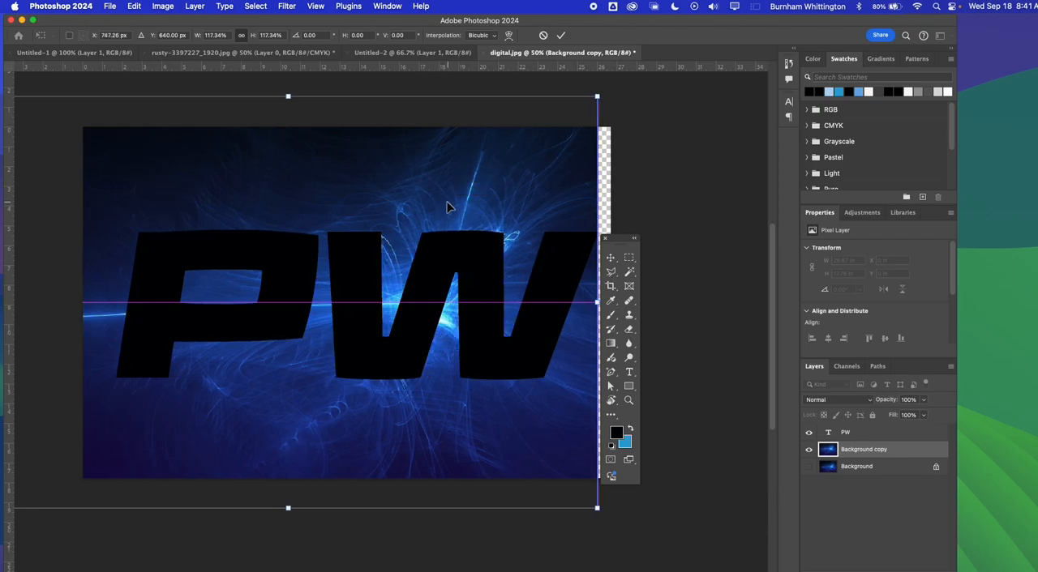
left_click_drag(524, 192, 528, 190)
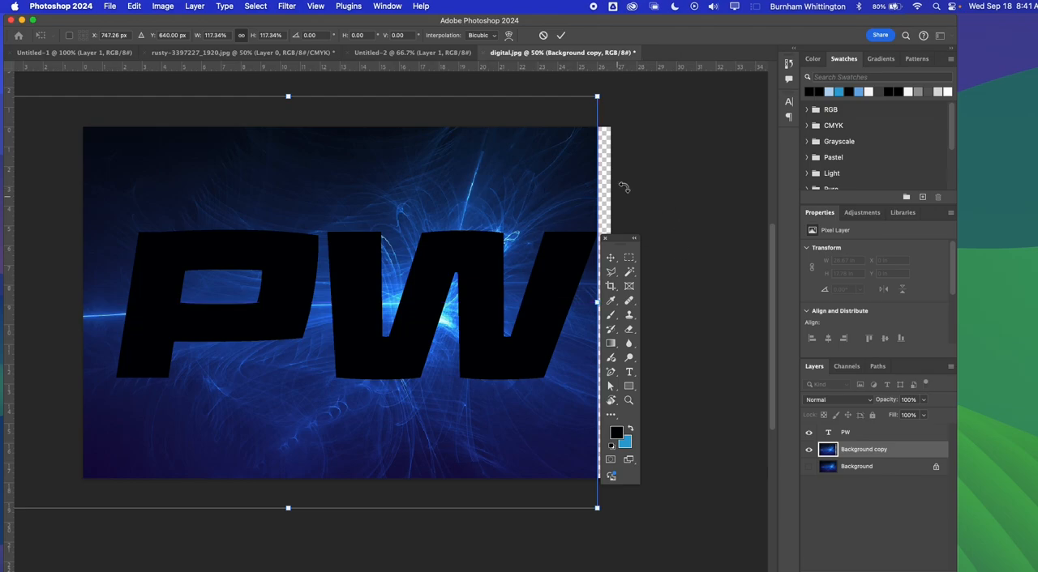
left_click(611, 259)
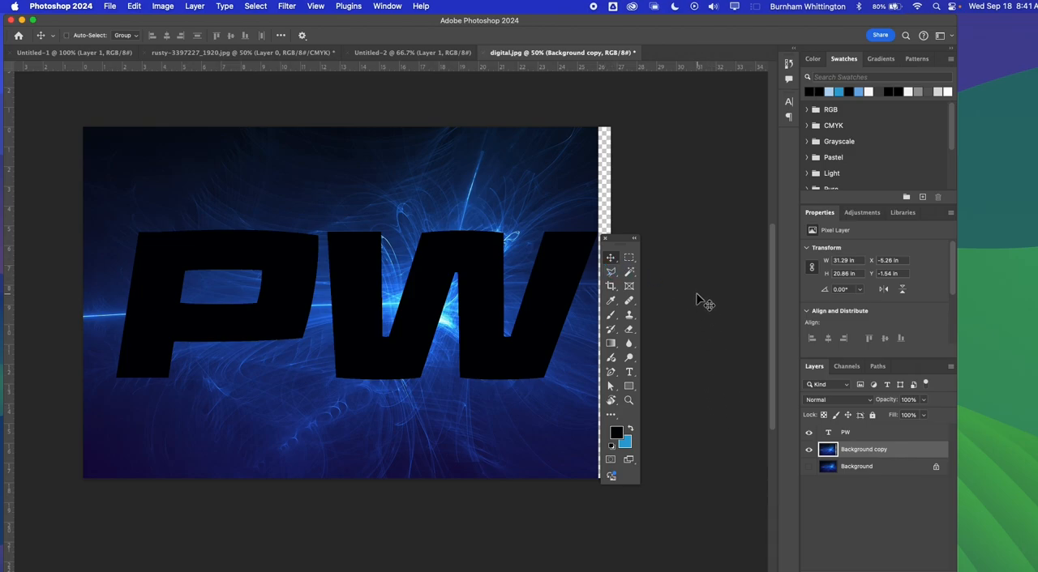
key("super+t")
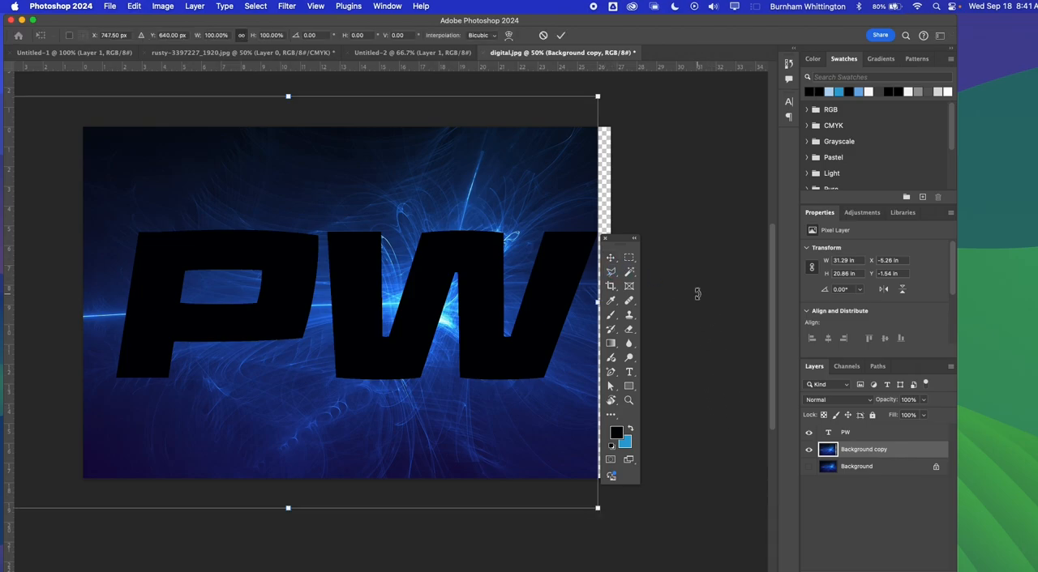
left_click(559, 36)
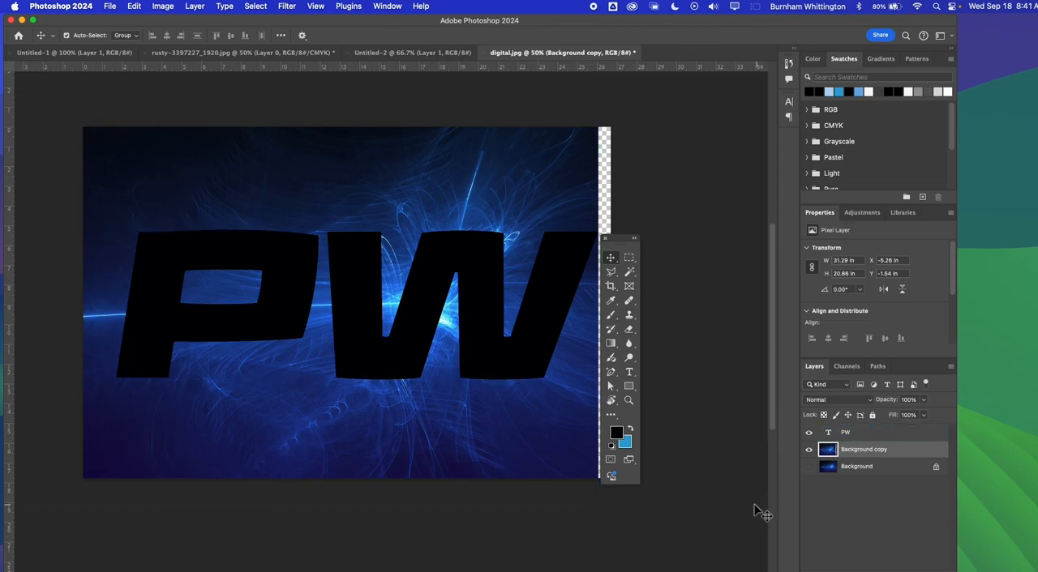
Load the PW text outline as a selection and move the Background copy layer above the PW layer
left_click(829, 434)
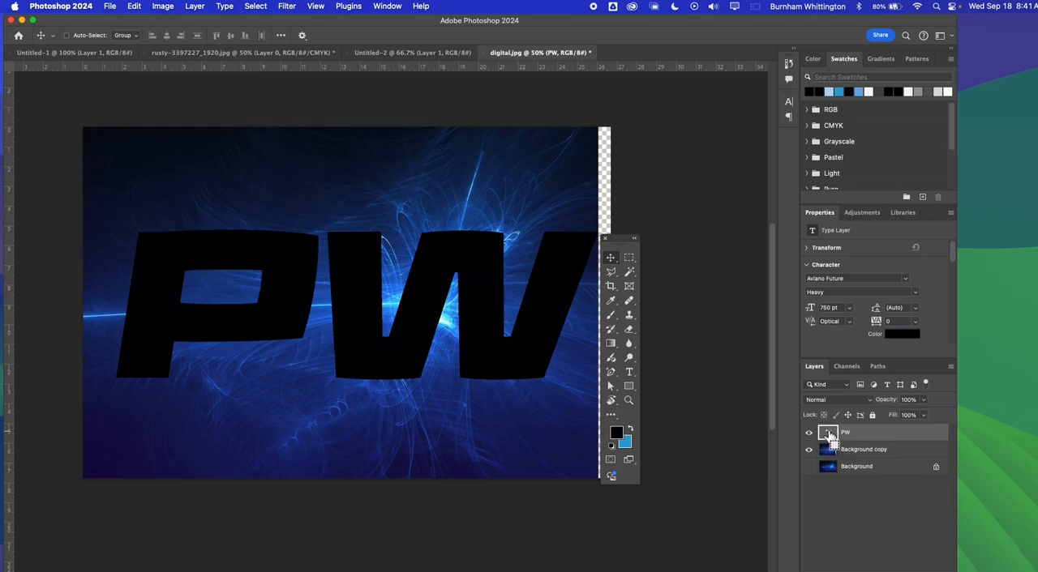
left_click(829, 436, "super")
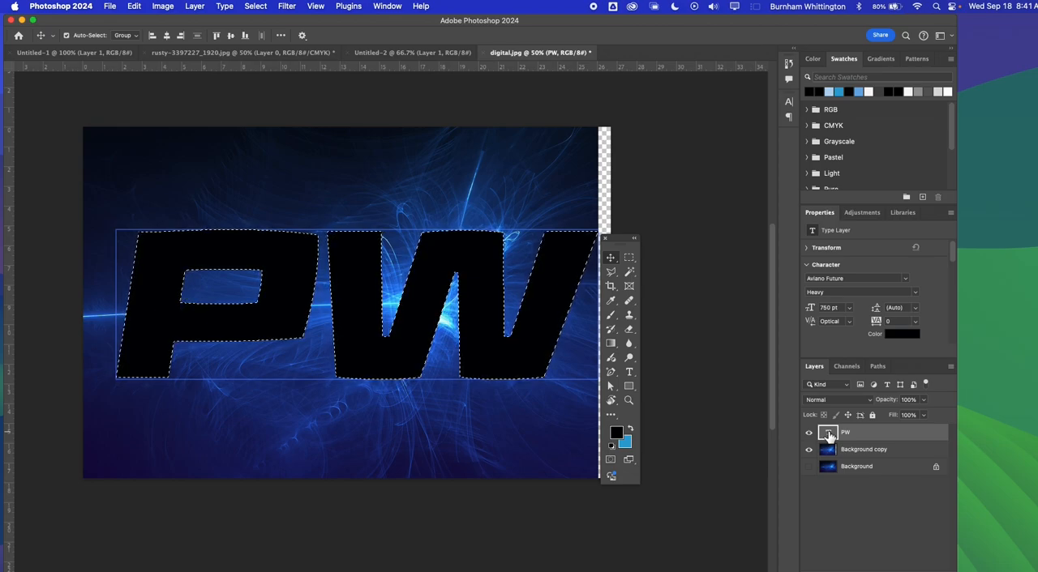
left_click(866, 450)
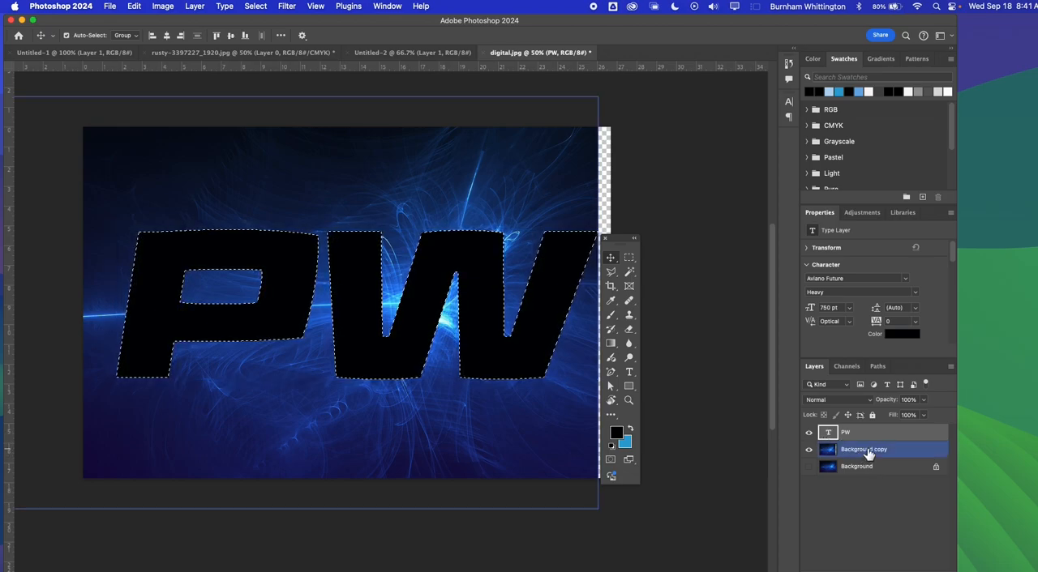
left_click_drag(868, 454, 866, 434)
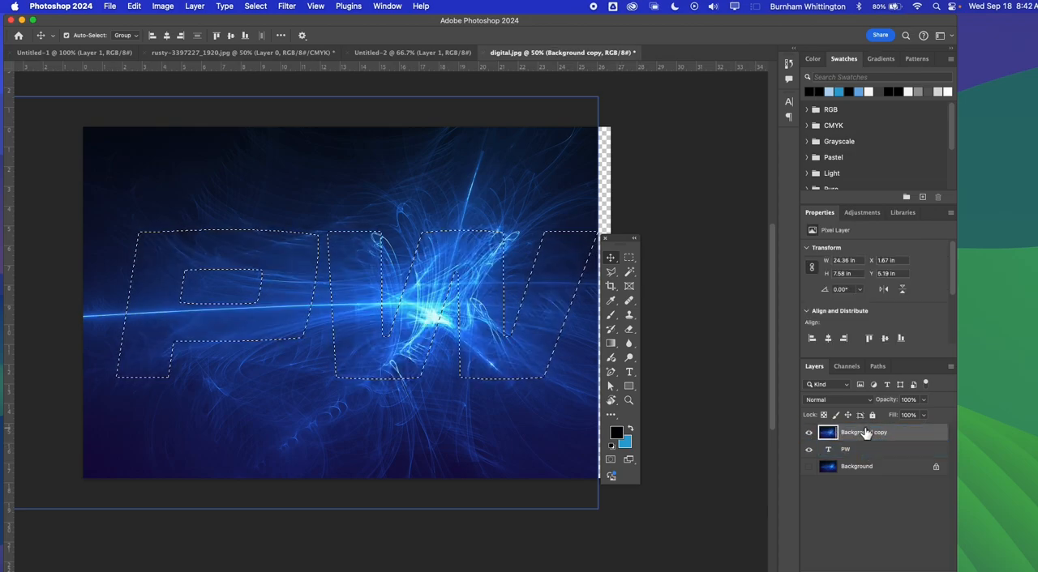
Add a layer mask to the Background copy layer from the PW selection
left_click(835, 453)
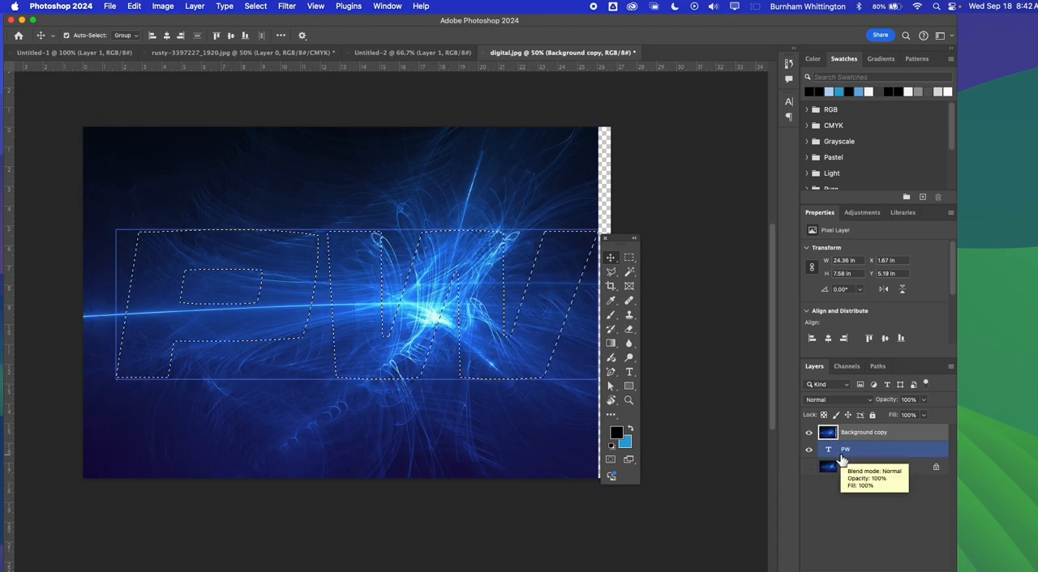
left_click(872, 436)
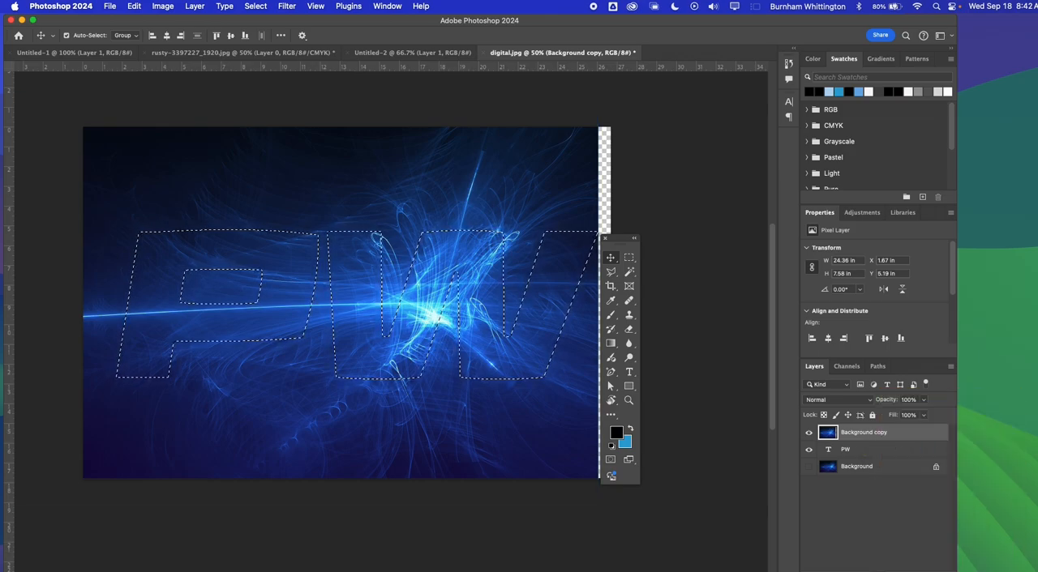
left_click(874, 571)
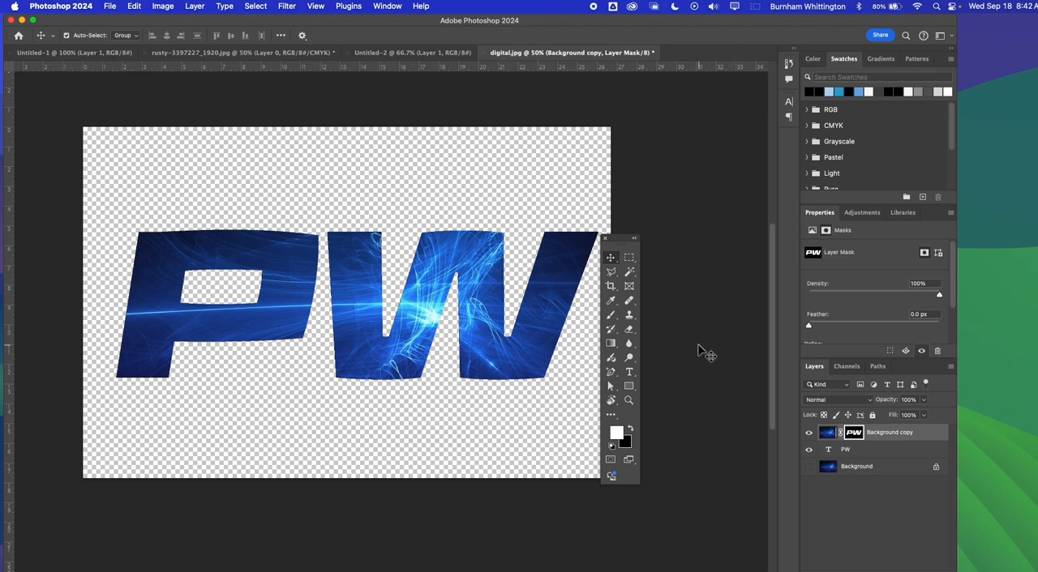